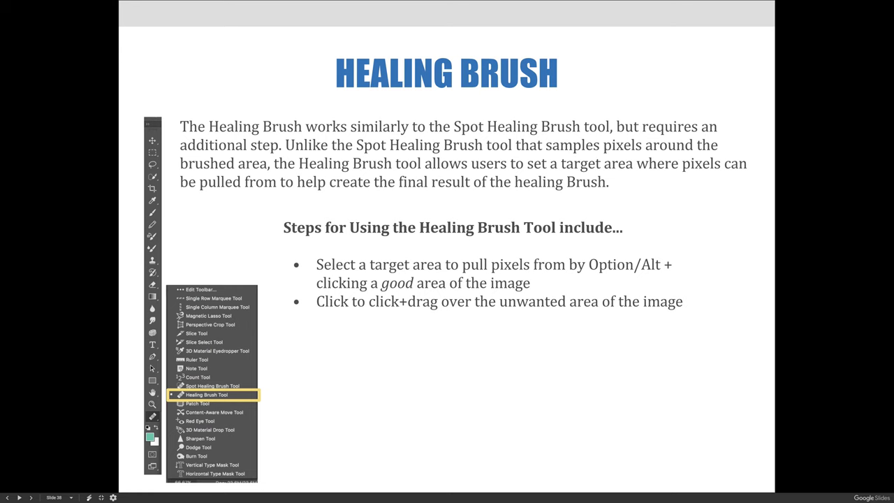
Step: Advance to the Healing Brush before-and-after slide (slide 39) and exit the slideshow
key("Right")
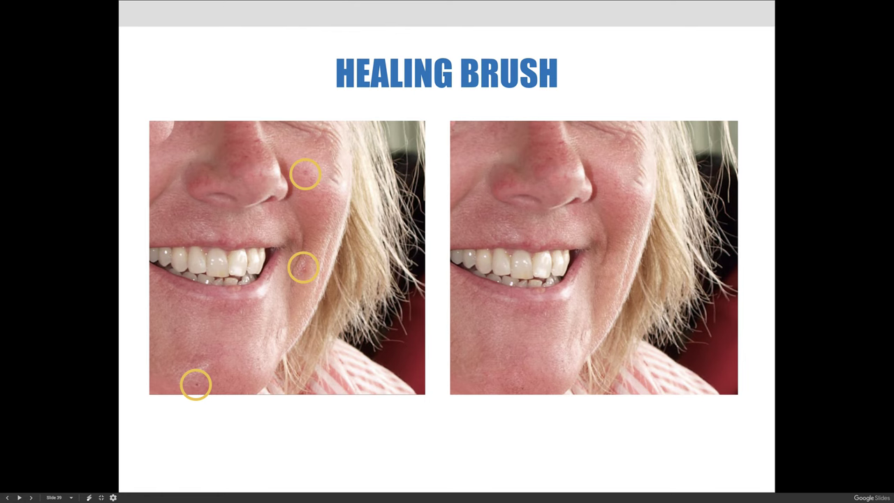
key("Escape")
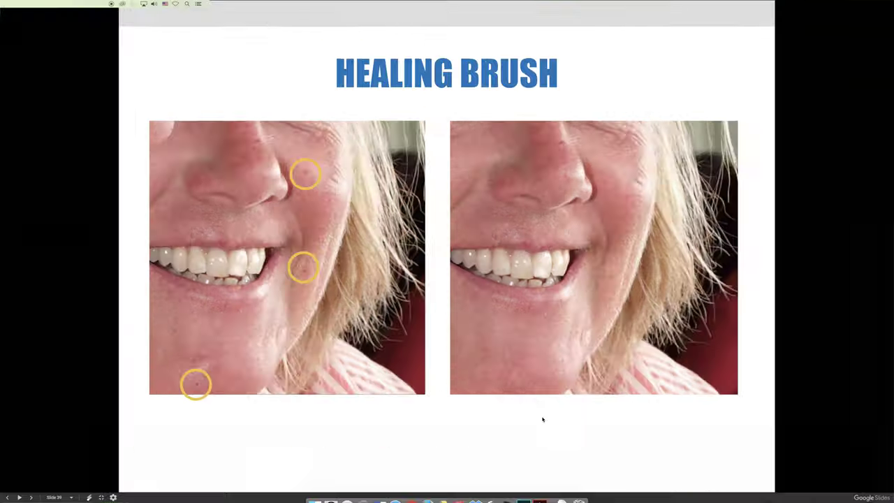
Step: In Photoshop, zoom to about 800% on the mouth and chin and select the Healing Brush Tool
left_click(523, 493)
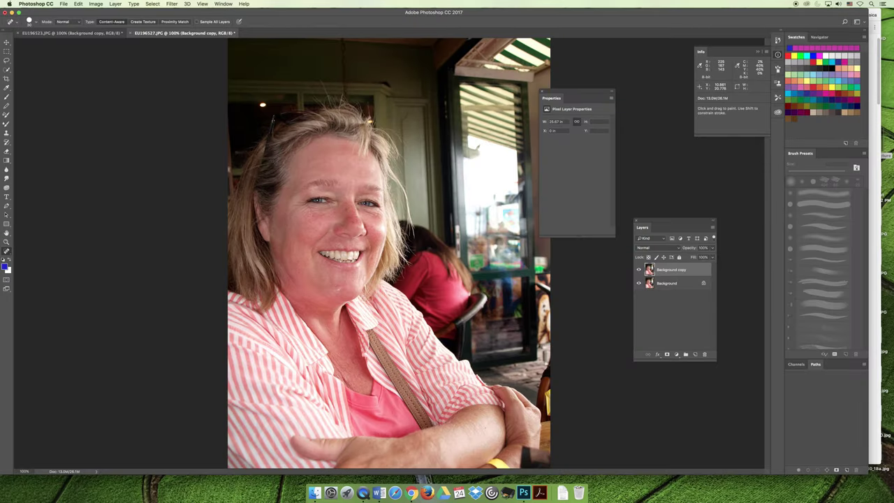
key("super+equal")
key("super+equal")
key("super+equal")
key("super+equal")
key("super+equal")
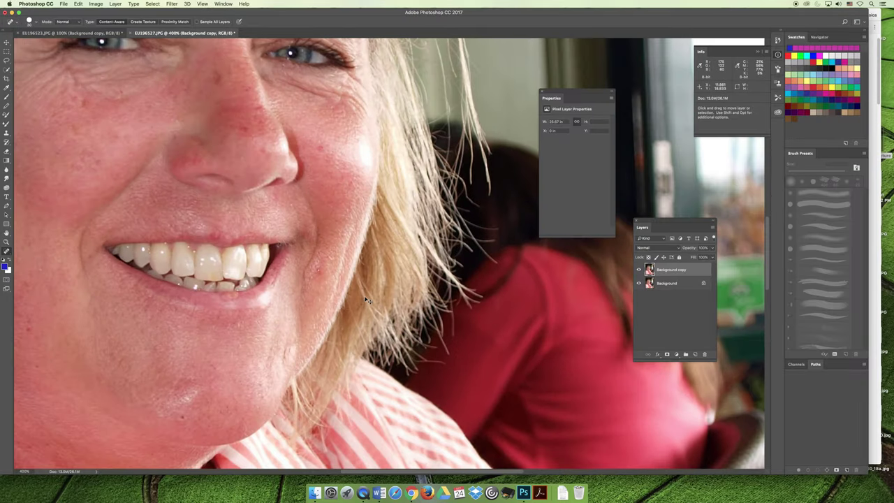
key("super+equal")
key("super+equal")
mouse_move(314, 292)
left_mouse_down()
mouse_move(361, 226)
mouse_move(407, 132)
left_mouse_up()
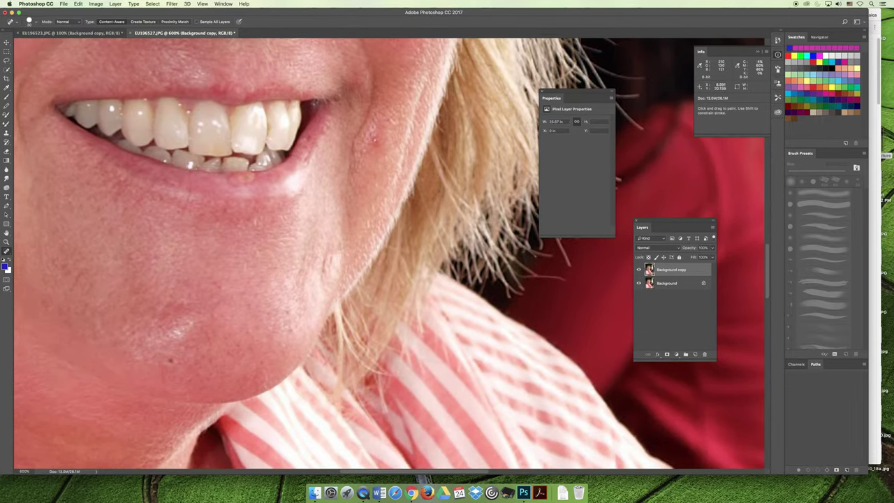
left_click(6, 253)
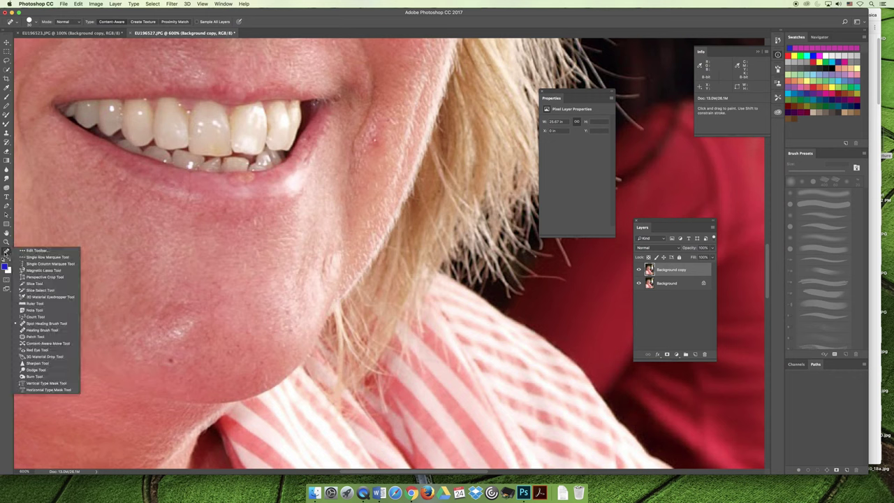
left_click(55, 330)
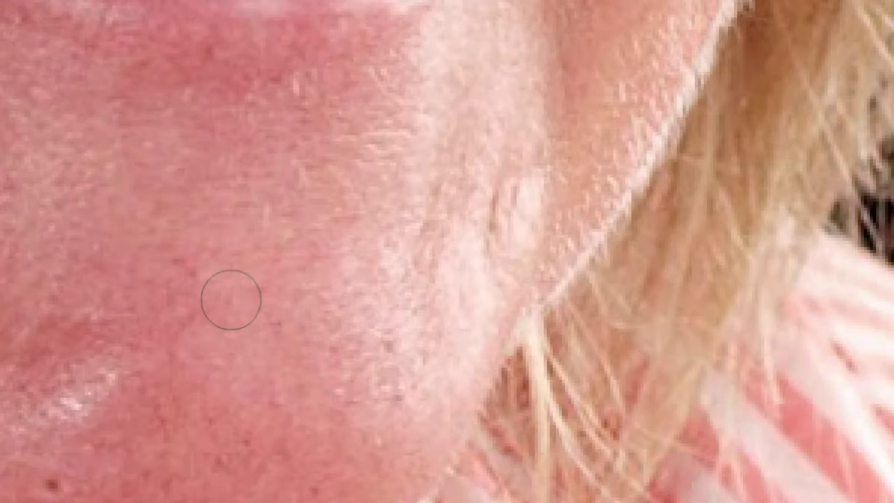
Step: Sample clean chin skin and heal the dark chin spot, then pan to the cheek beside the nose
key("space")
left_click_drag(226, 309, 332, 146)
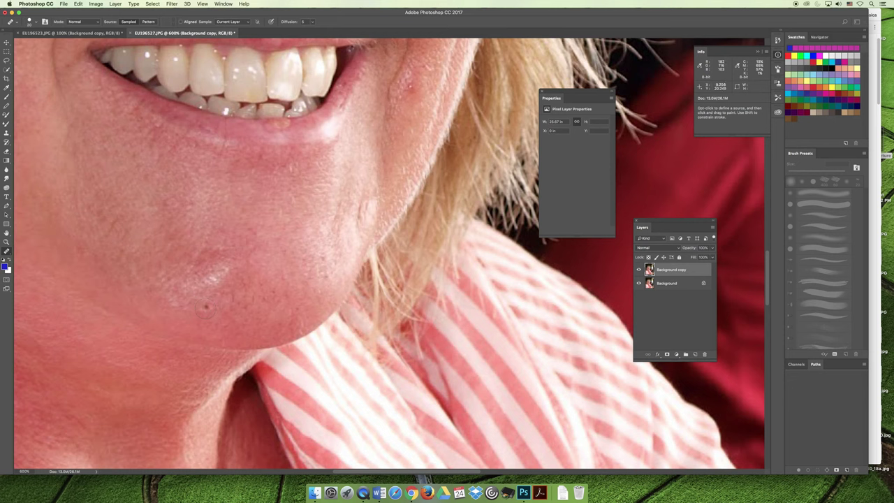
left_click(240, 299, "alt")
left_click(253, 81)
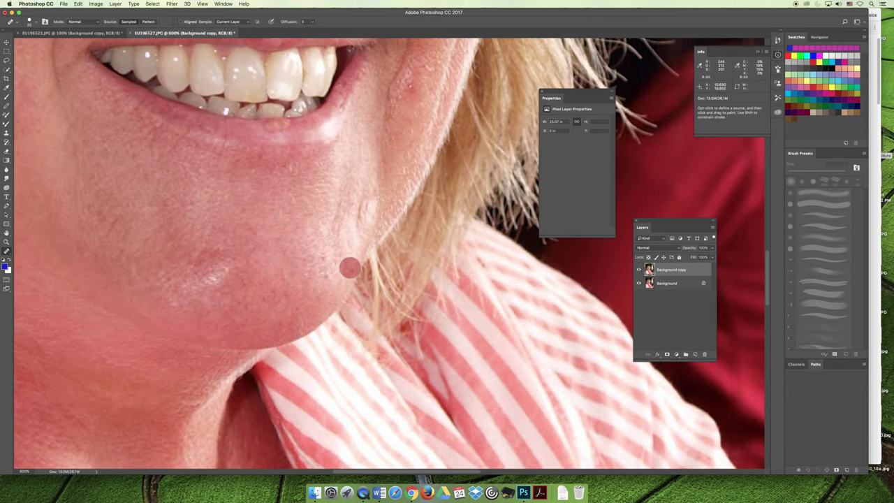
mouse_move(379, 146)
left_mouse_down()
mouse_move(265, 282)
mouse_move(240, 341)
mouse_move(185, 372)
left_mouse_up()
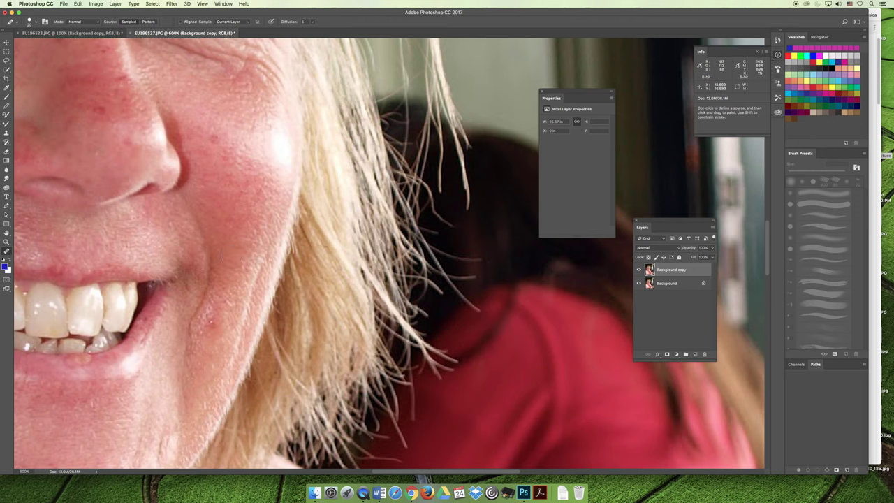
Step: Heal the upper-cheek and smile-line red blemishes and the nearby dark spot, then fit the photo on screen
left_click(313, 149, "alt")
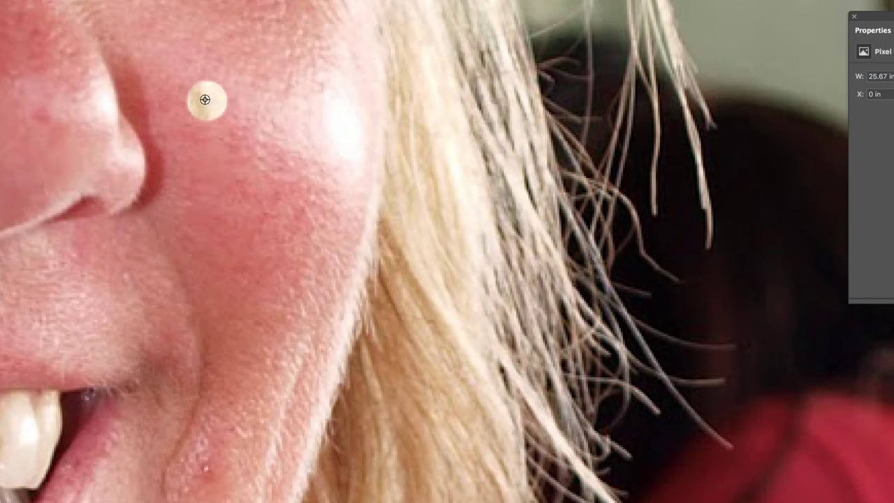
left_click(172, 93, "alt")
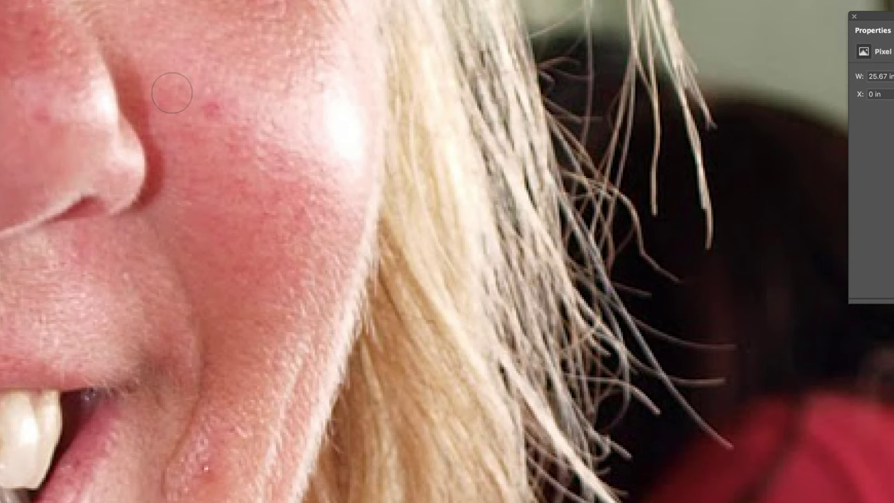
left_click(210, 108)
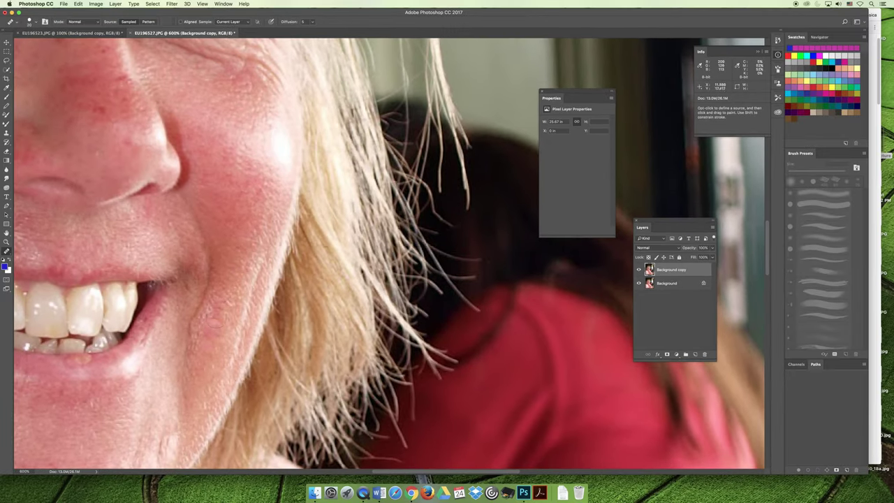
left_click(237, 320)
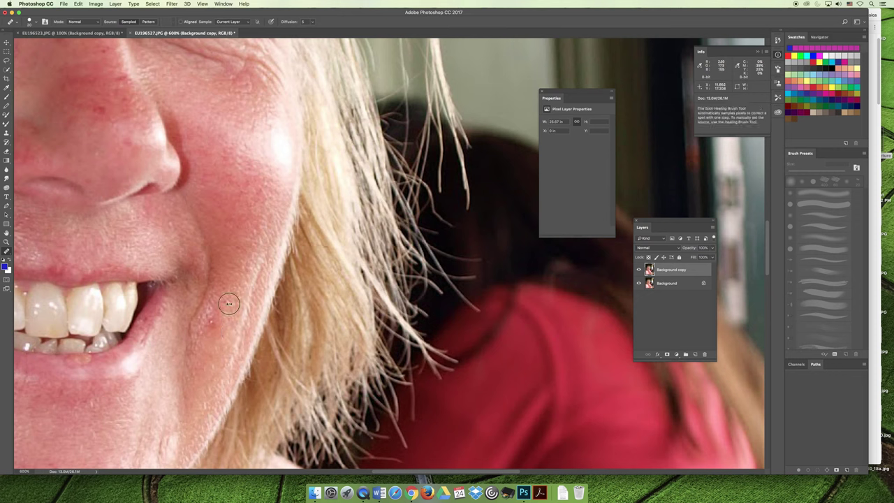
left_click(215, 321)
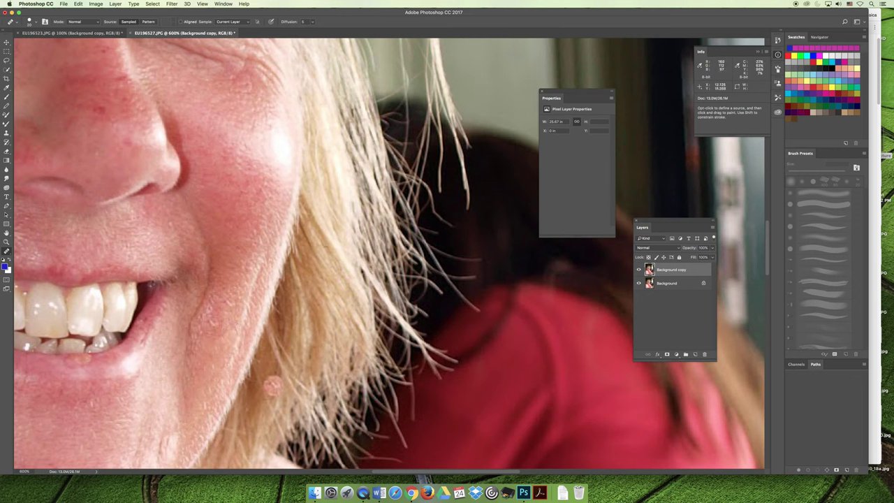
key("super+0")
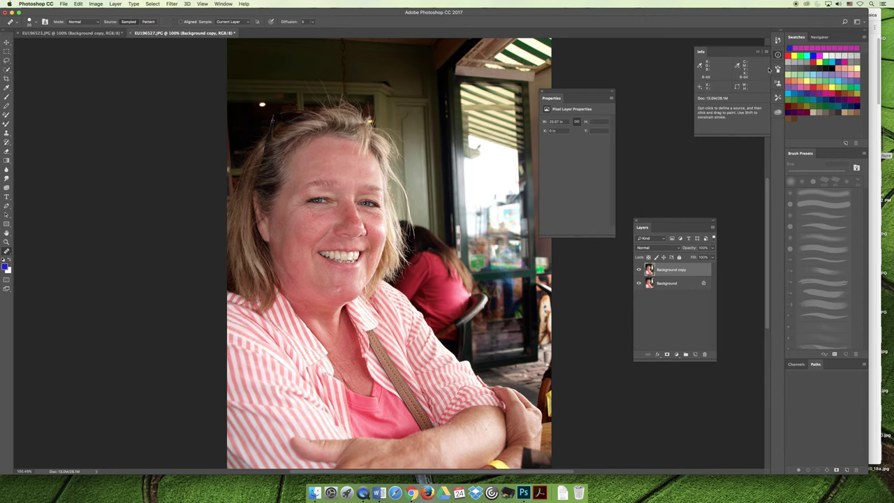
Step: Show the Canvas-embedded slideshow full screen and advance to the Patch Tool instructions slide (slide 40)
left_click(413, 491)
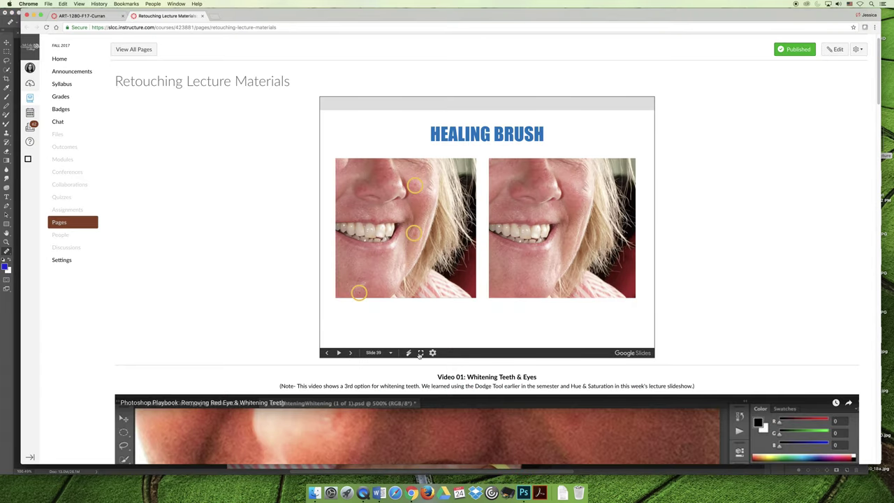
left_click(420, 353)
left_click(420, 355)
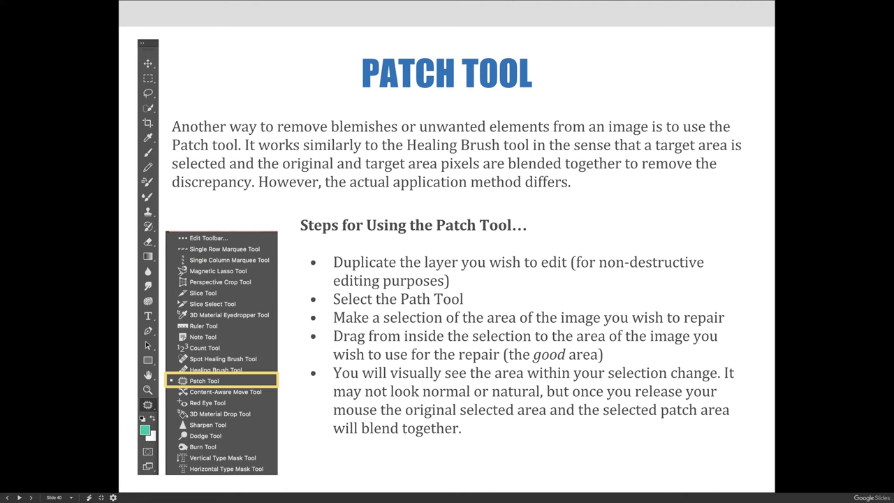
Step: Advance to slide 41, showing the under-eye area outlined and patched
key("Right")
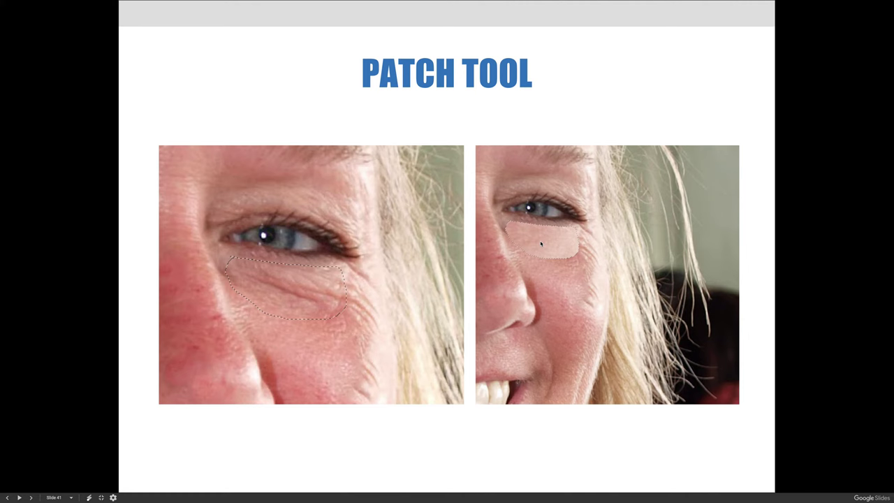
Step: Flip between slides 41 and 42 to compare the under-eye patch, then return to Photoshop
key("Right")
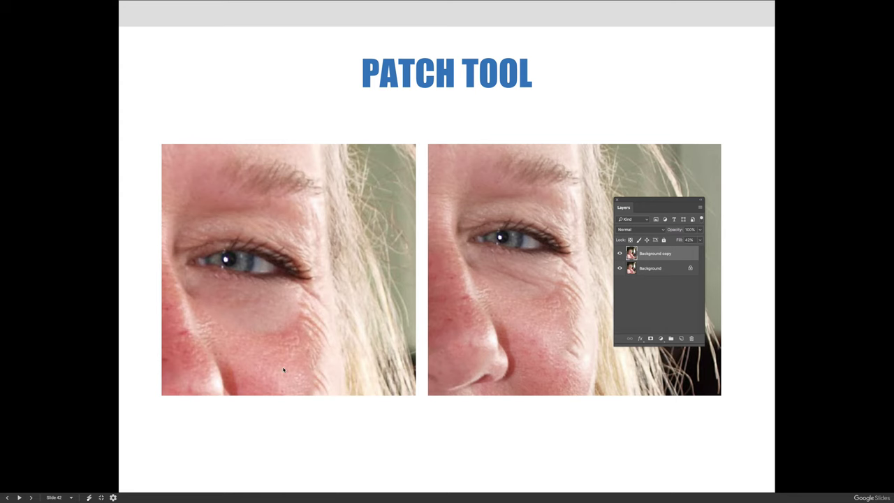
key("Left")
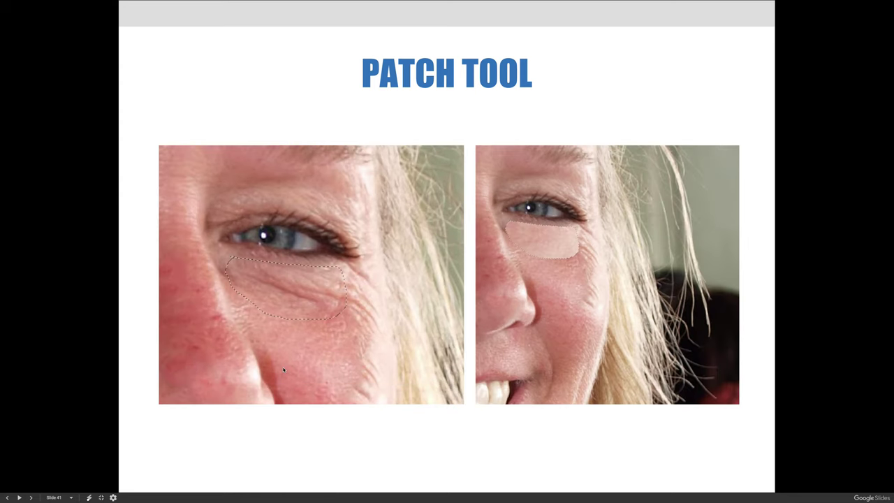
key("Right")
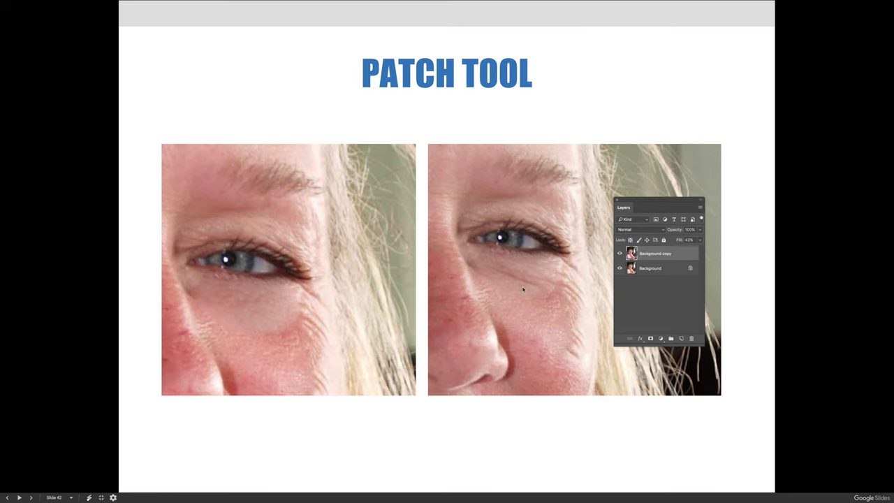
key("Left")
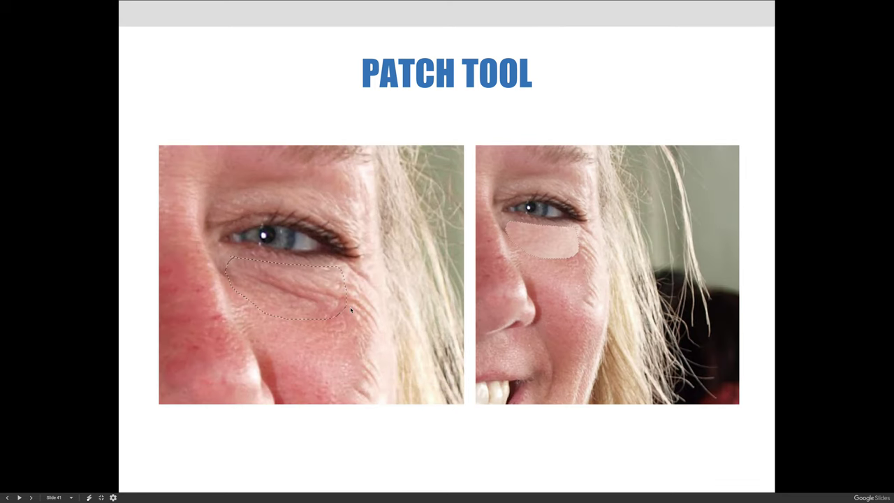
key("Right")
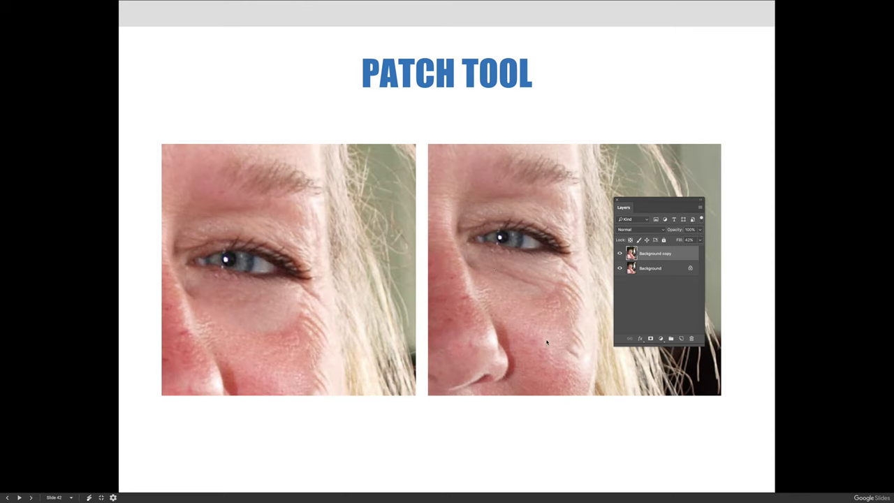
key("Escape")
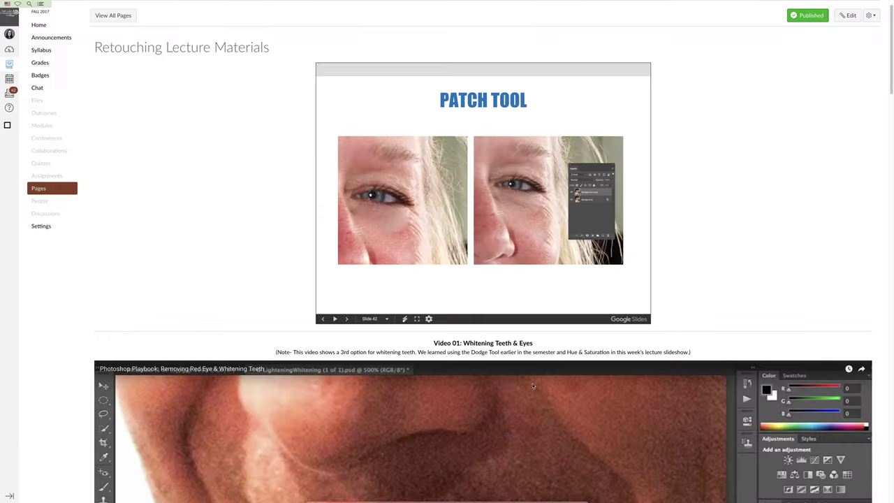
left_click(523, 492)
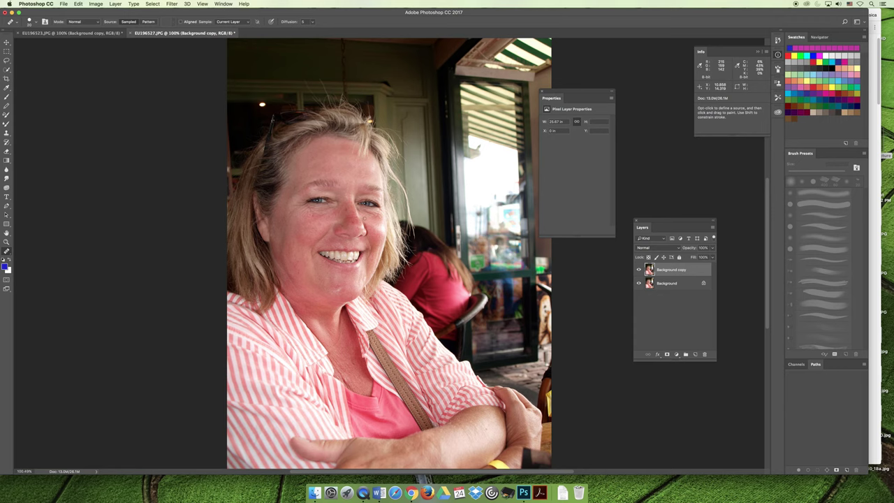
Step: Zoom to 400% on the eyes and forehead and select the Patch Tool
key("super+equal")
key("super+equal")
key("super+equal")
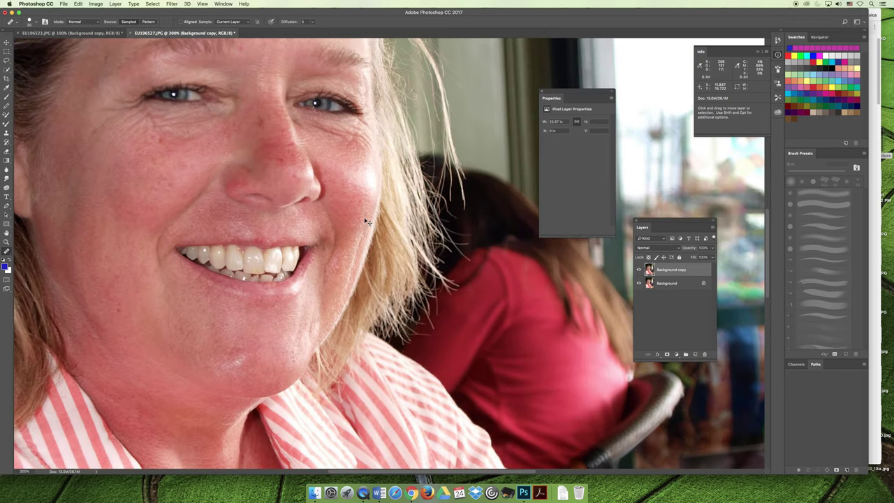
mouse_move(320, 131)
left_mouse_down()
mouse_move(308, 176)
mouse_move(335, 262)
left_mouse_up()
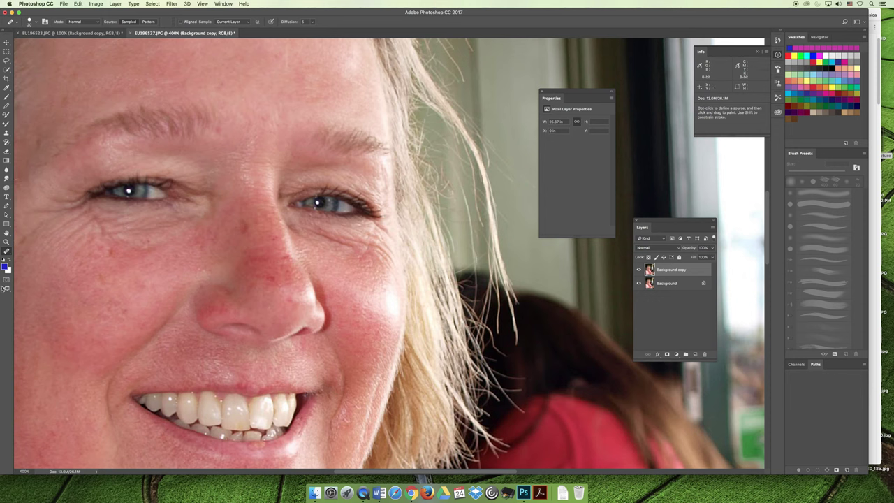
left_click(5, 251)
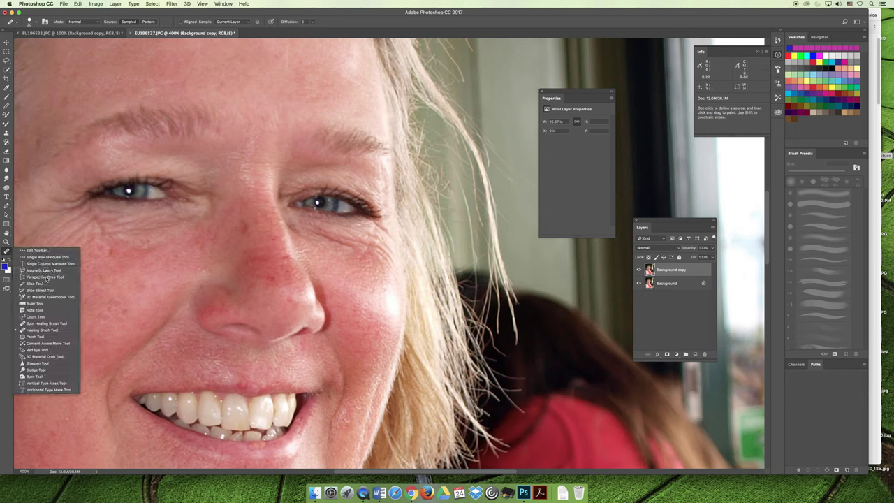
left_click(39, 337)
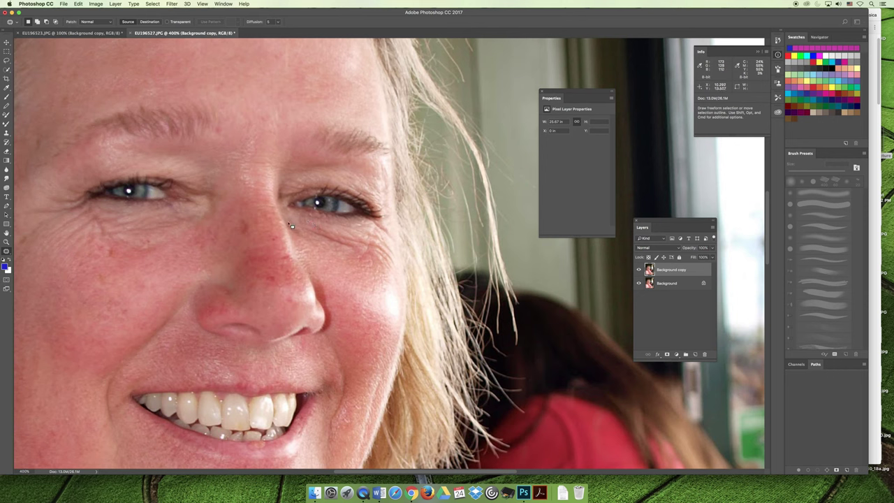
Step: Patch the wrinkles under the right-hand eye with forehead skin, deselect, then undo the deselection
left_click(381, 224)
mouse_move(382, 223)
left_mouse_down()
mouse_move(405, 267)
mouse_move(400, 295)
mouse_move(361, 296)
mouse_move(328, 276)
mouse_move(287, 222)
left_mouse_up()
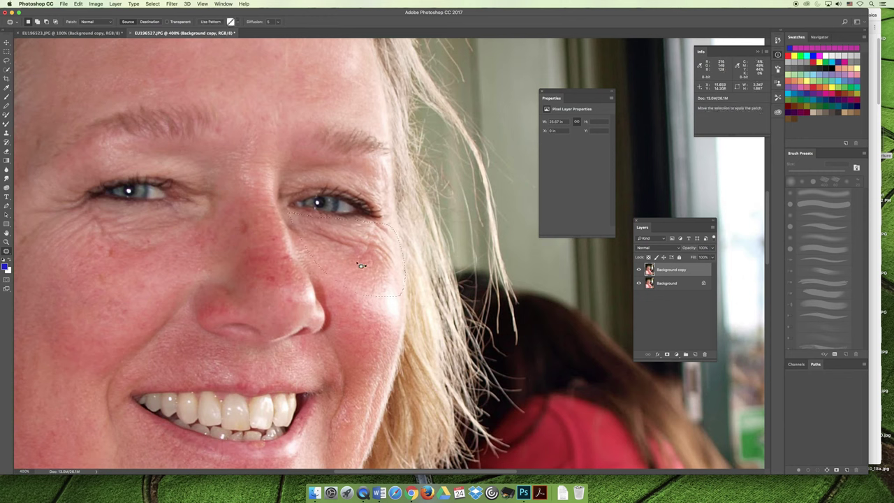
left_click_drag(366, 256, 305, 67)
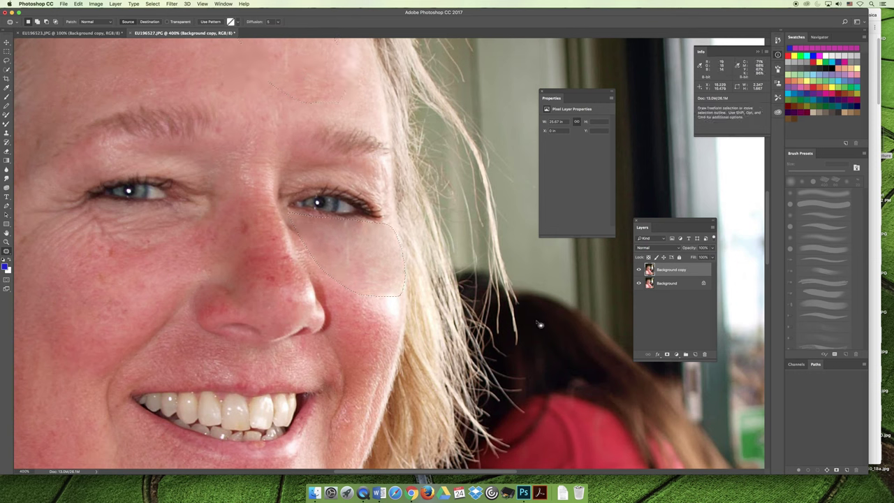
key("super+d")
key("super+z")
Step: Use Edit > Step Backward to undo the under-eye patch and reselect the Patch Tool
left_click(78, 4)
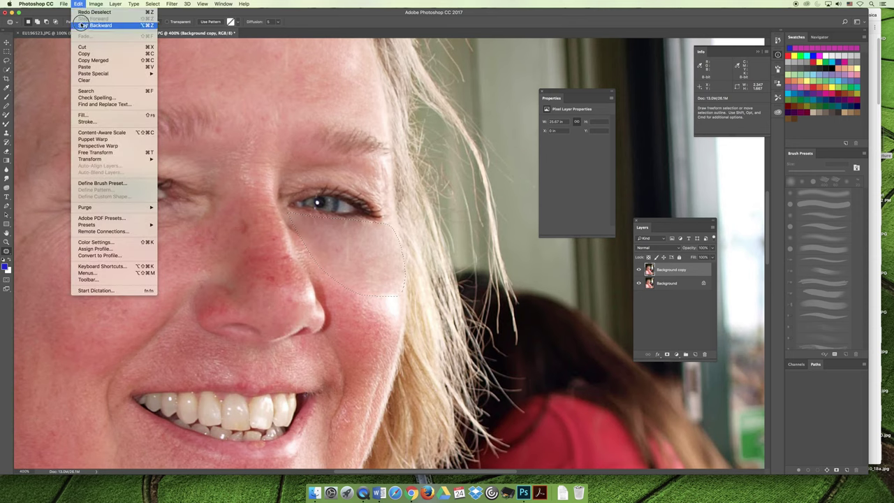
left_click(84, 26)
left_click(79, 5)
left_click(79, 4)
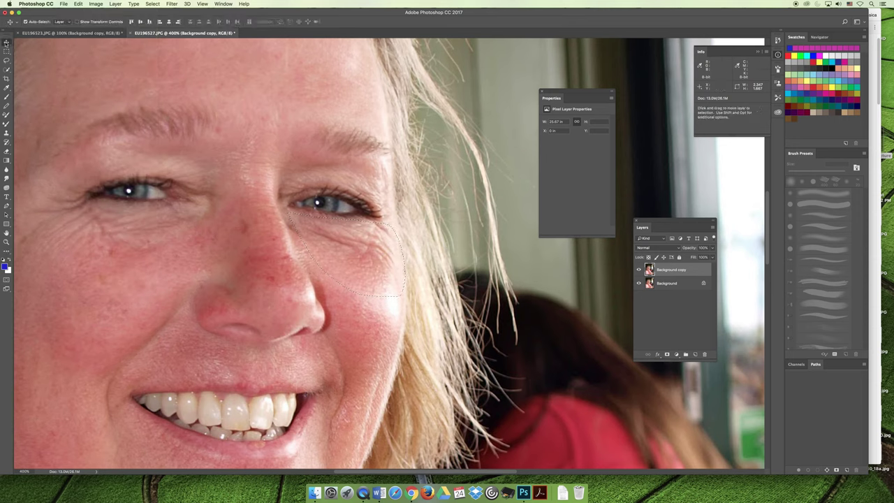
key("v")
key("j")
left_click(6, 250)
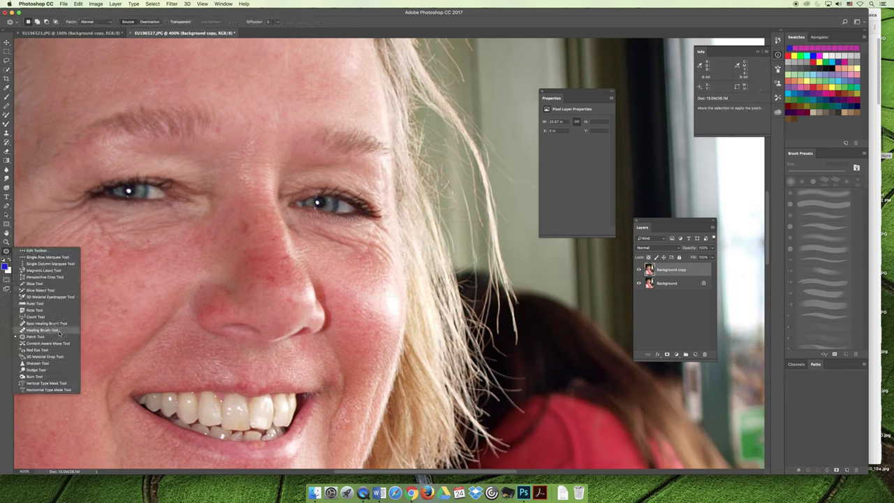
left_click(336, 250)
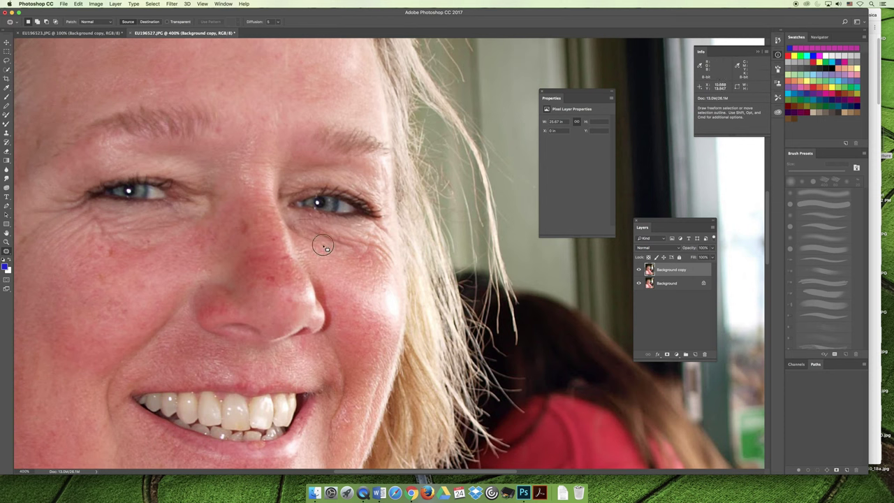
Step: Outline the puffy skin under the right-hand eye and preview the hair and window as patch sources
mouse_move(371, 234)
left_mouse_down()
mouse_move(297, 222)
mouse_move(350, 251)
mouse_move(370, 241)
left_mouse_up()
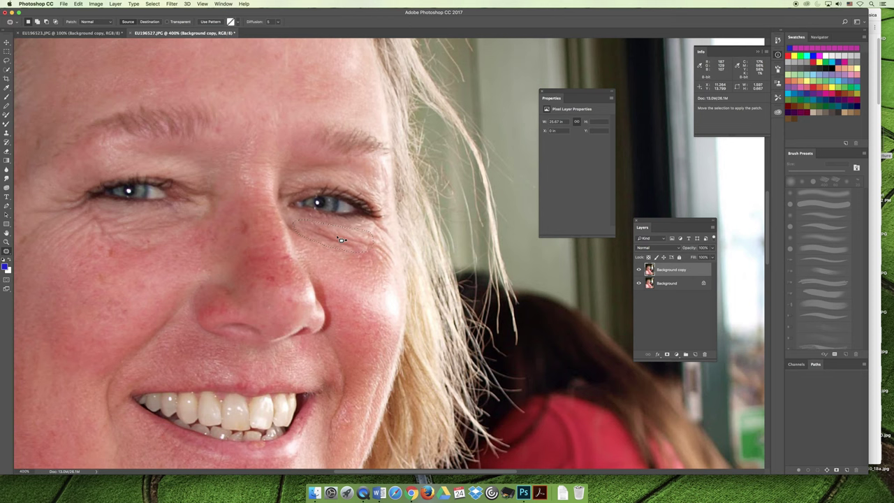
left_click_drag(346, 239, 342, 249)
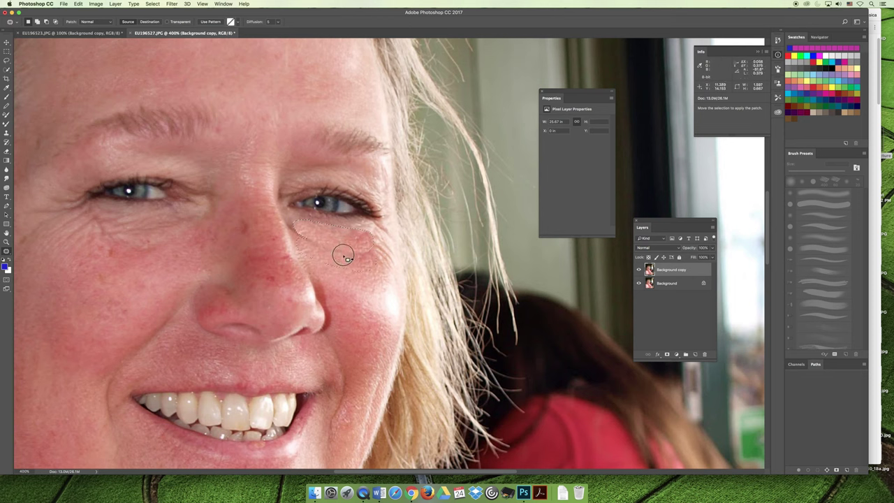
left_click_drag(354, 280, 583, 302)
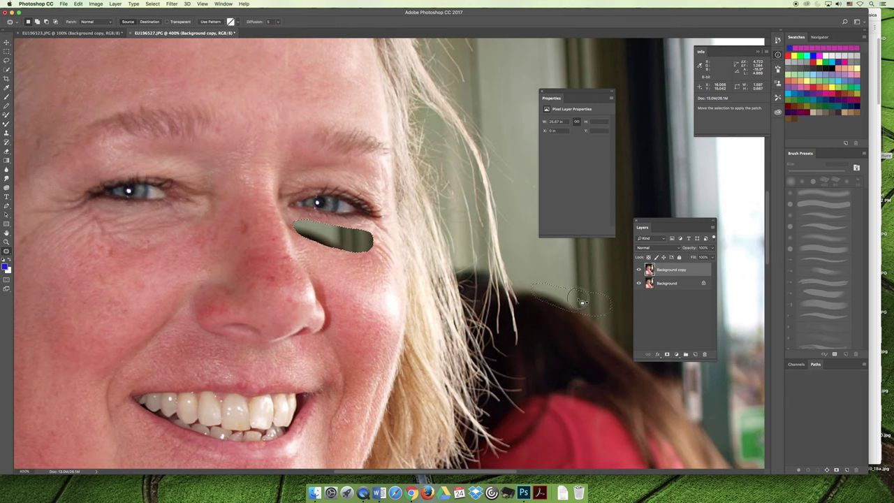
left_click_drag(582, 302, 322, 86)
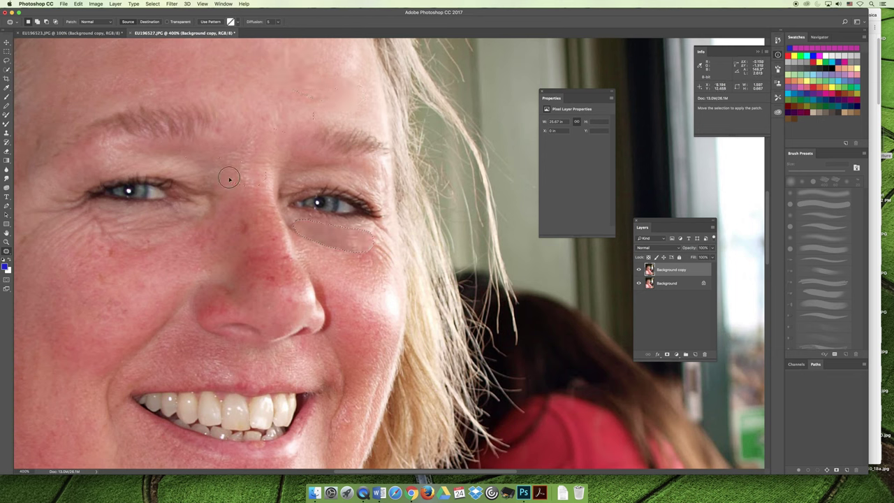
Step: Patch the under-eye wrinkles with forehead skin, deselect, and fit the whole portrait on screen
mouse_move(120, 290)
left_mouse_down()
mouse_move(104, 306)
mouse_move(100, 281)
mouse_move(118, 262)
mouse_move(142, 267)
mouse_move(151, 238)
left_mouse_up()
left_click_drag(340, 238, 292, 86)
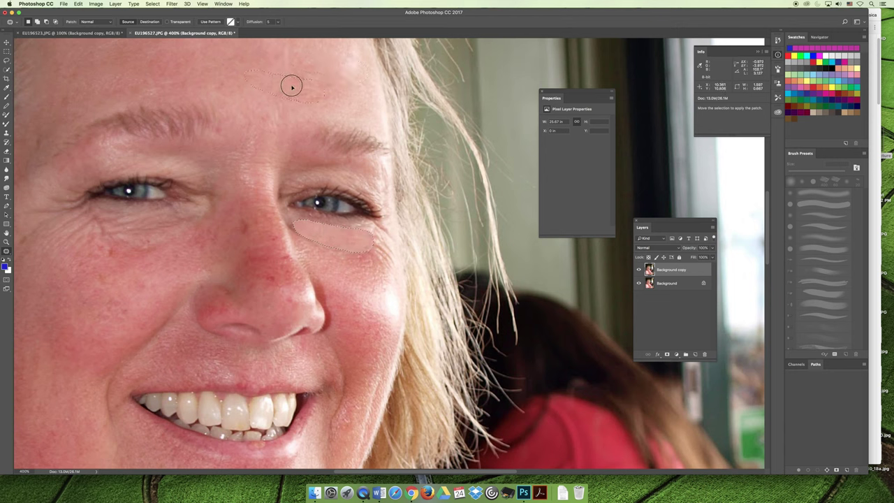
left_click_drag(292, 87, 292, 87)
key("super+d")
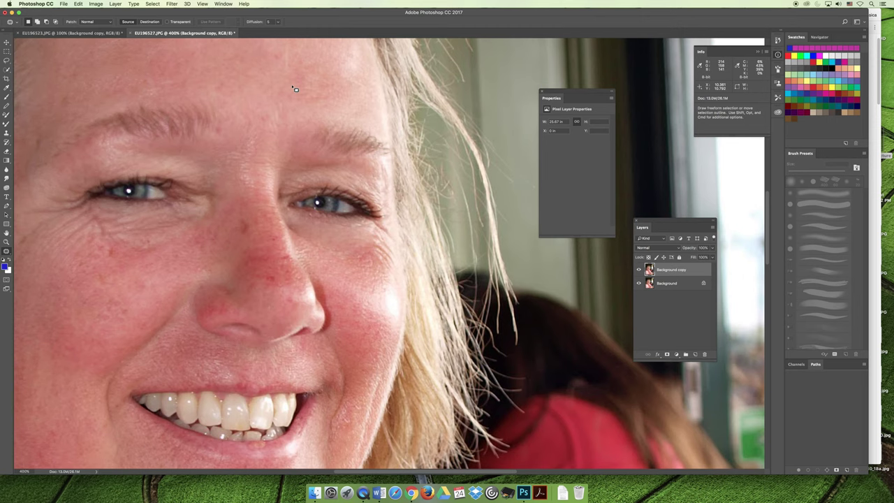
key("super+1")
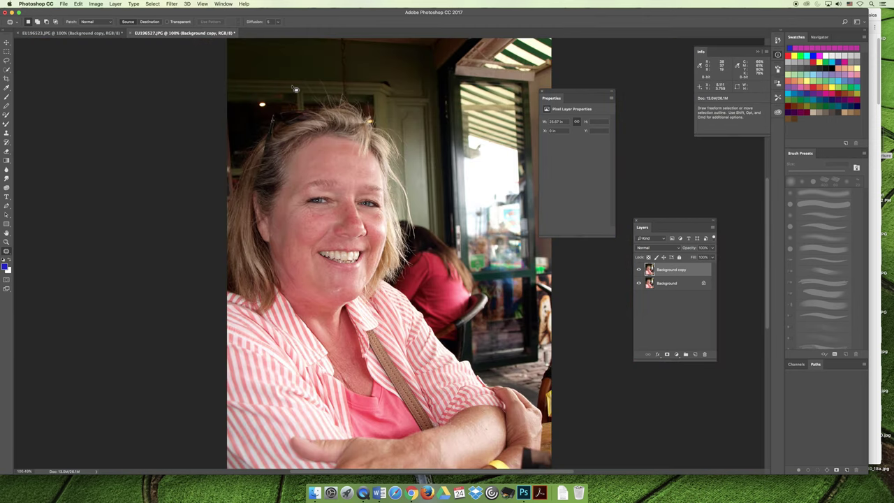
Step: Zoom in on the face and lower the Background copy layer's fill to 62%
key("super+equal")
key("super+equal")
key("super+equal")
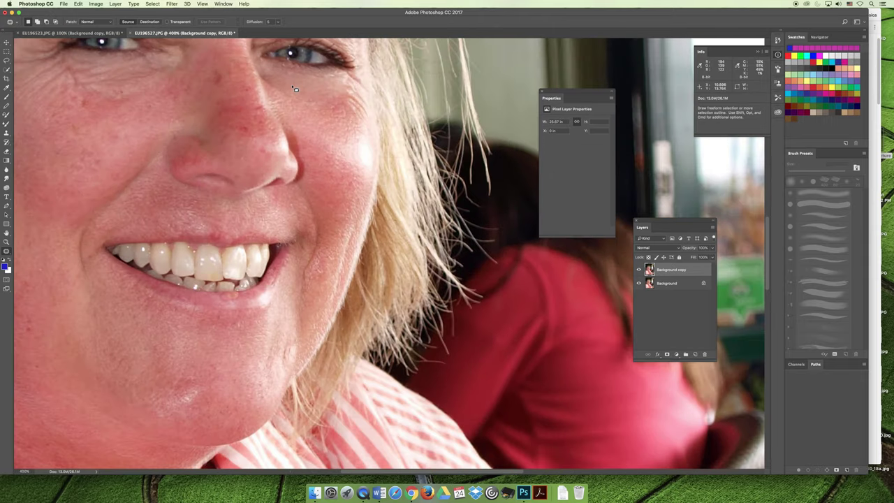
scroll(301, 91, "up", 4)
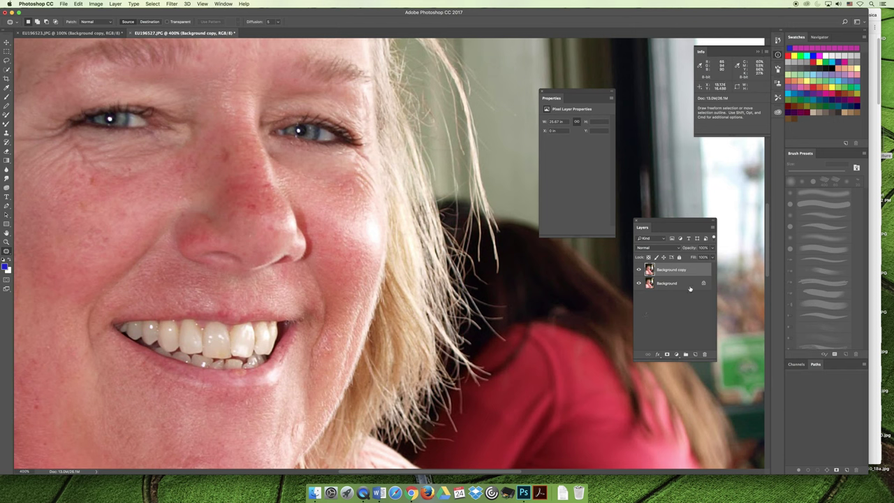
left_click(712, 259)
left_click_drag(712, 266, 697, 305)
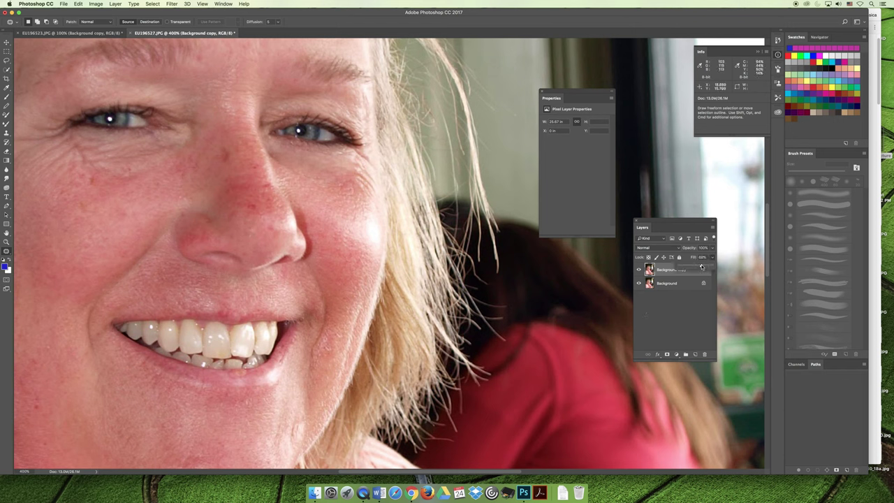
left_click(657, 294)
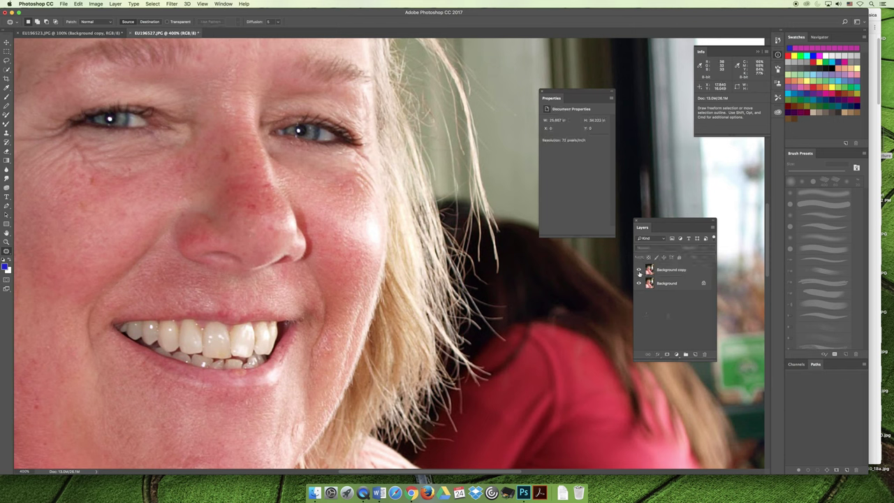
Step: Toggle the Background copy layer's visibility to compare the retouch against the original
left_click(639, 271)
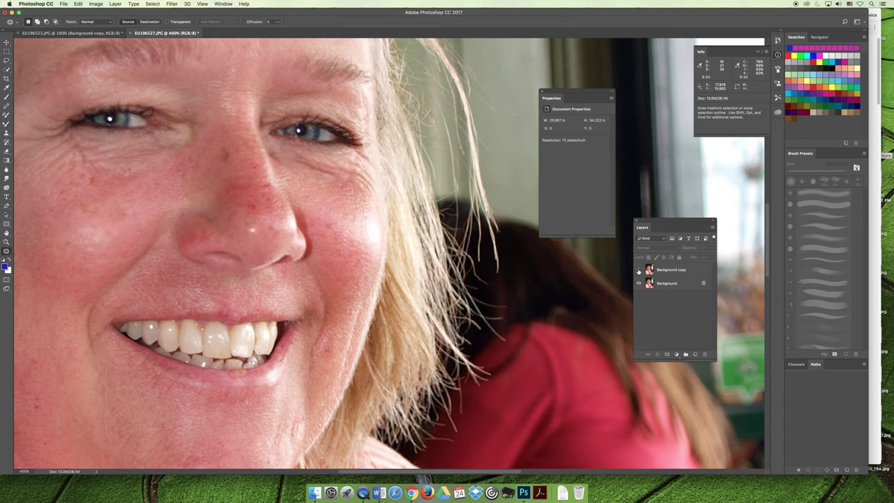
left_click(639, 270)
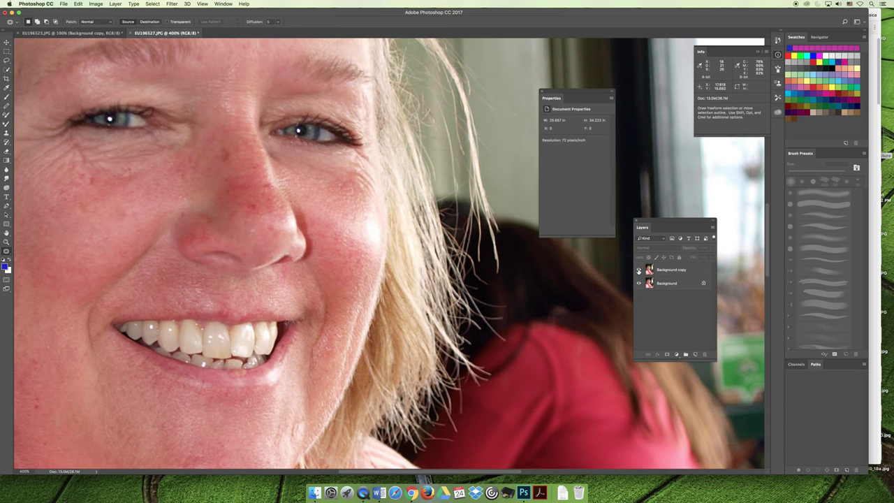
left_click(639, 271)
left_click(639, 271)
left_click(696, 269)
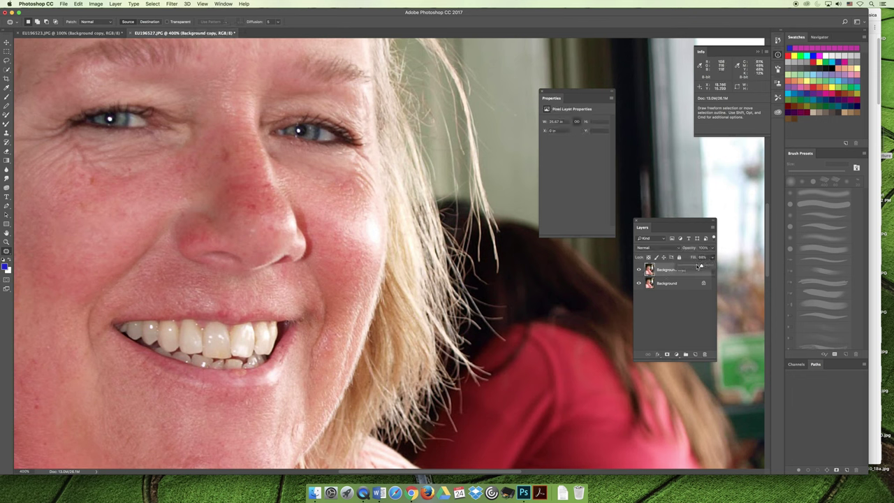
left_click(695, 269, "super")
left_click(639, 270)
left_click(638, 271)
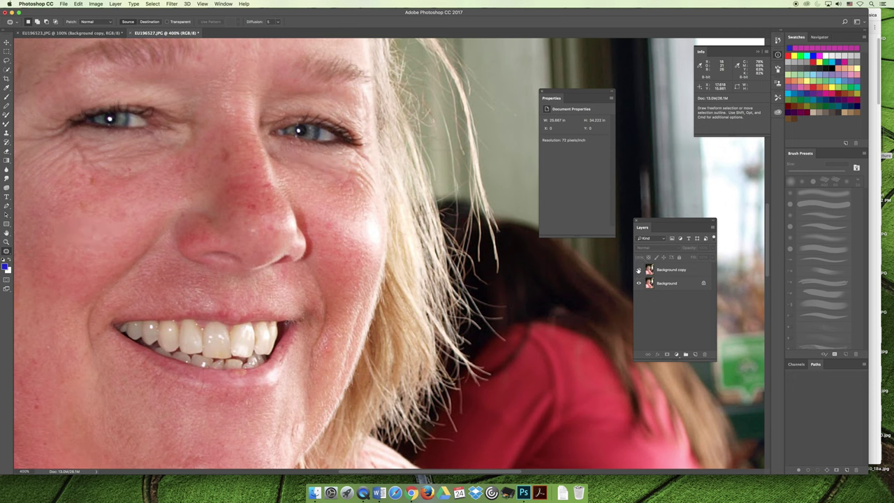